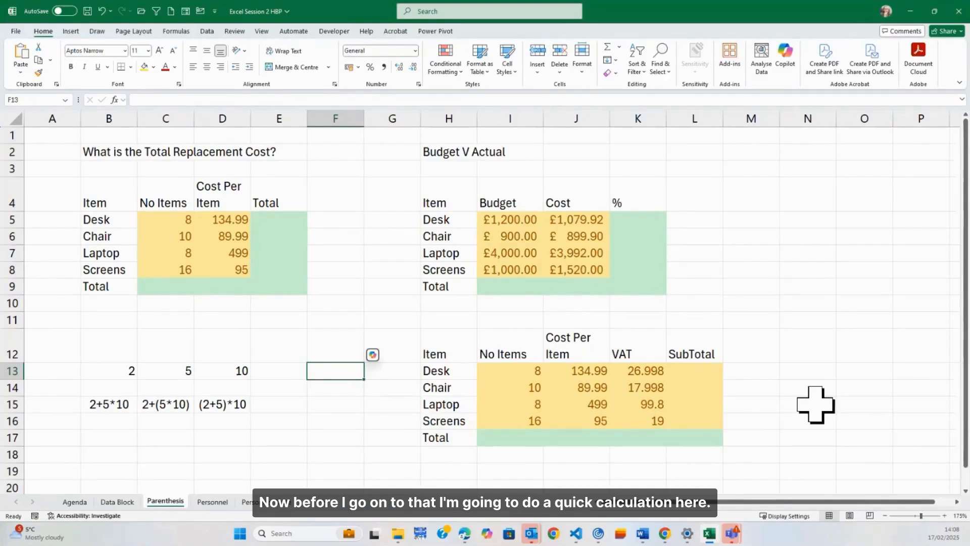
Enter the formula =C5*D5 in cell E5 to multiply the desk's number of items by its cost per item
left_click(260, 212)
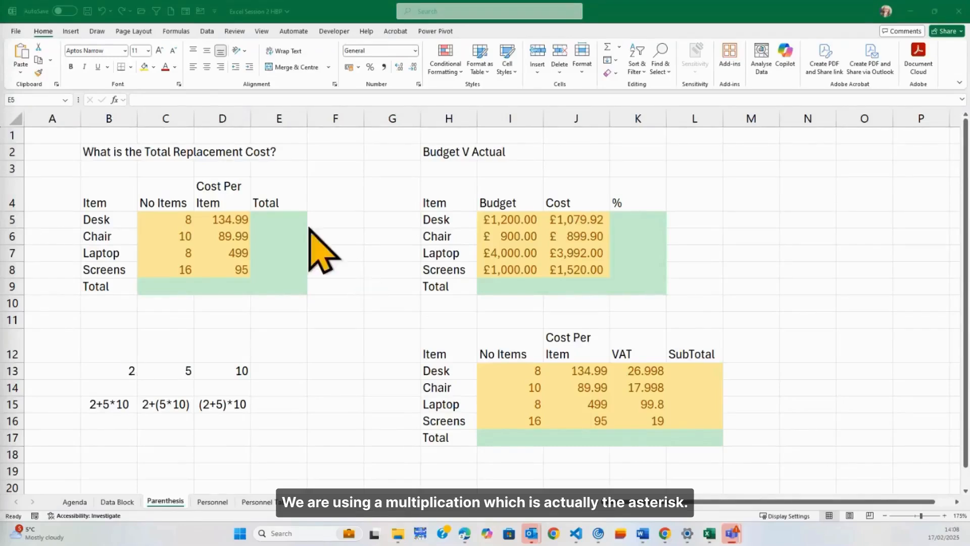
left_click(289, 225)
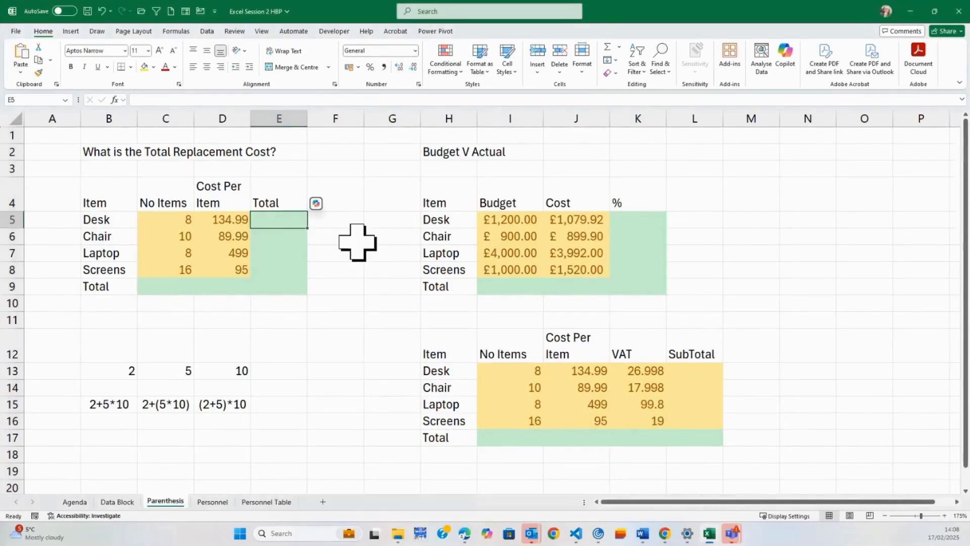
type("=")
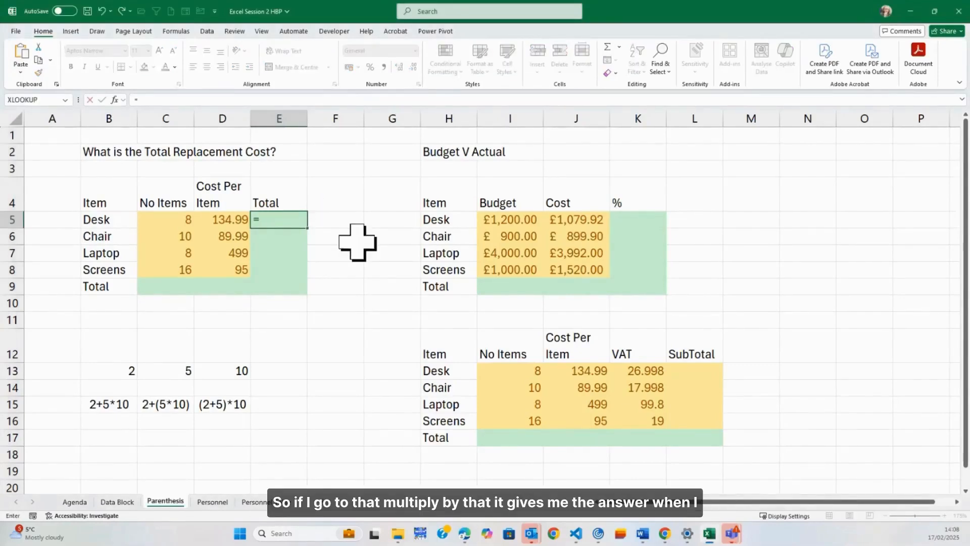
left_click(170, 223)
type("*")
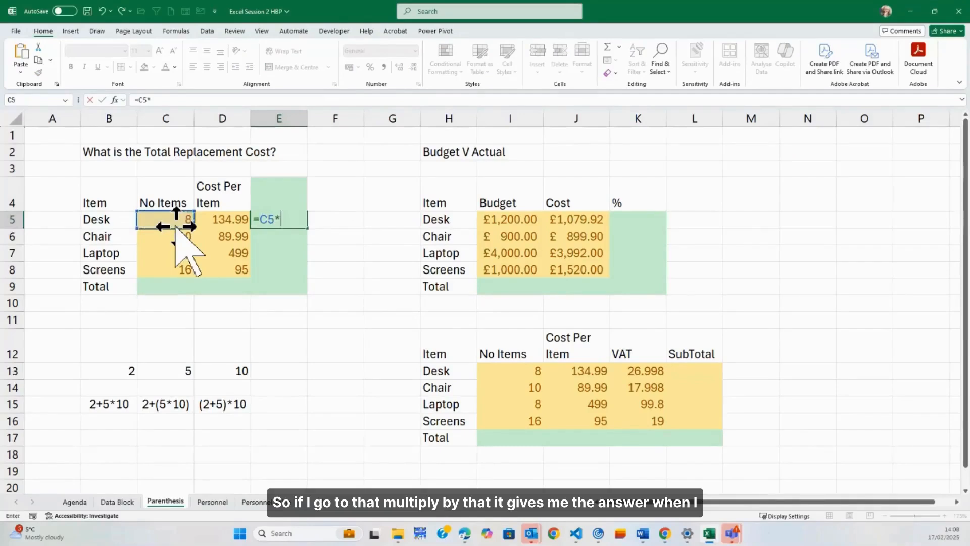
left_click(224, 220)
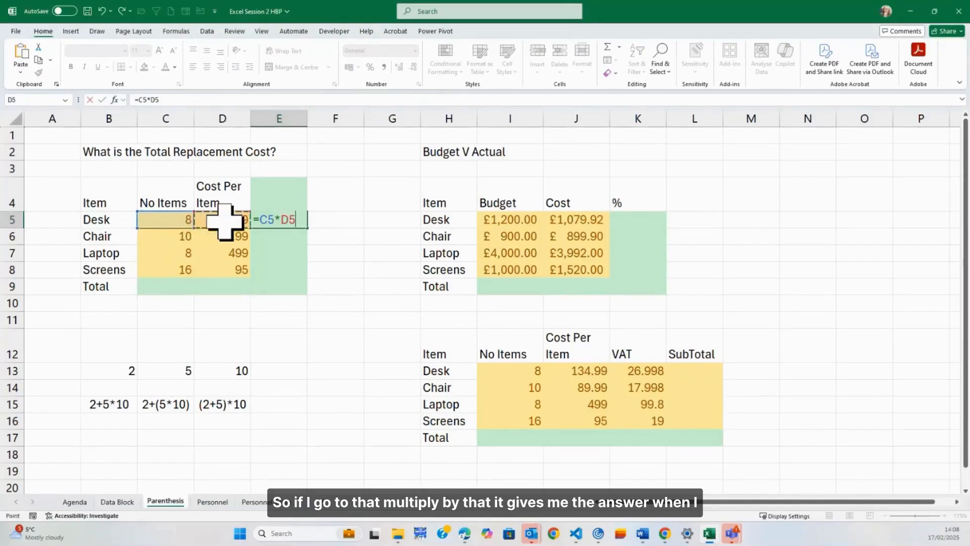
left_click(102, 100)
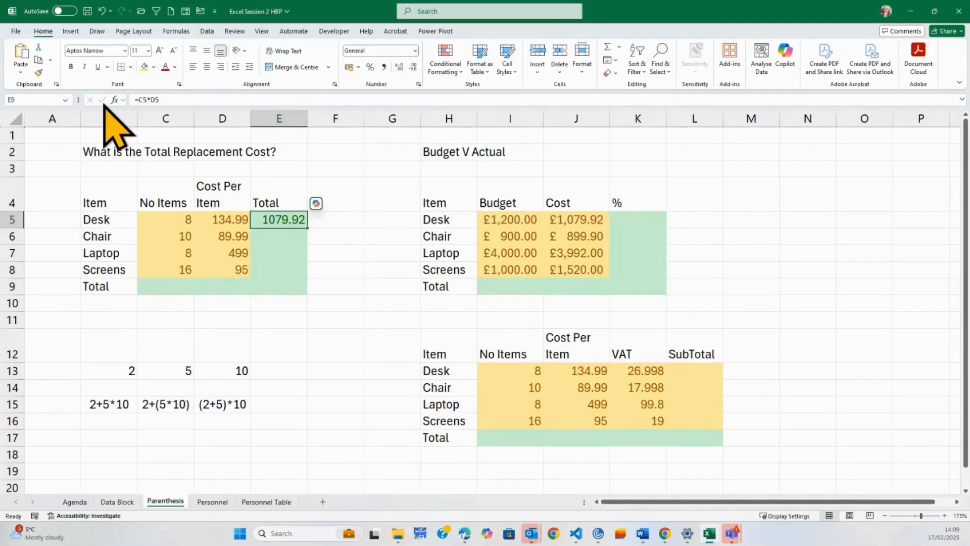
Copy the desk's total formula down column E through the Total row, E5 to E9
double_click(312, 228)
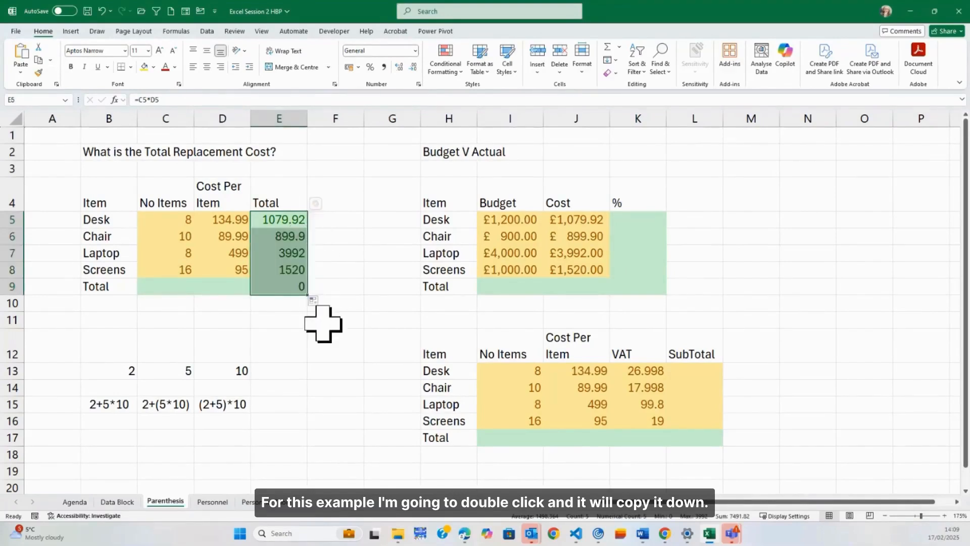
left_click(163, 284)
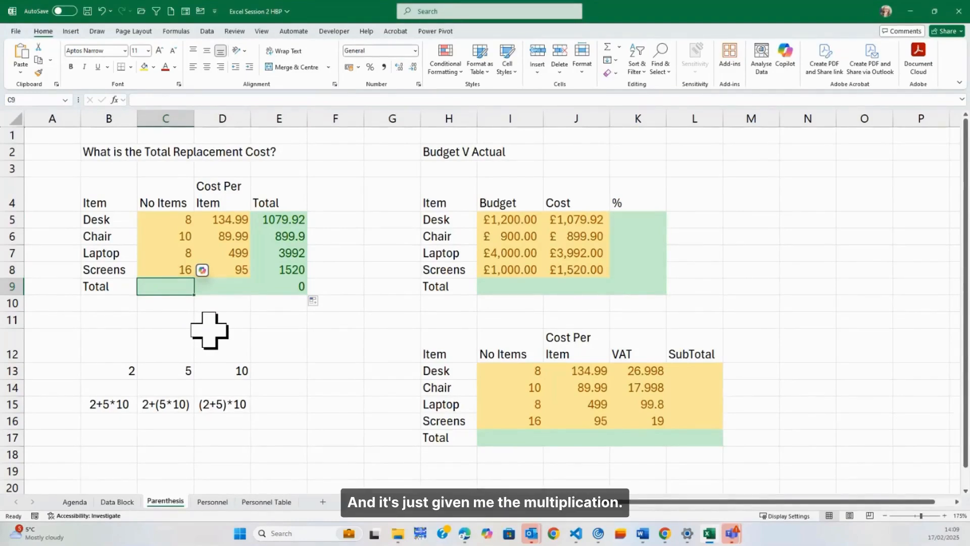
left_click(275, 219)
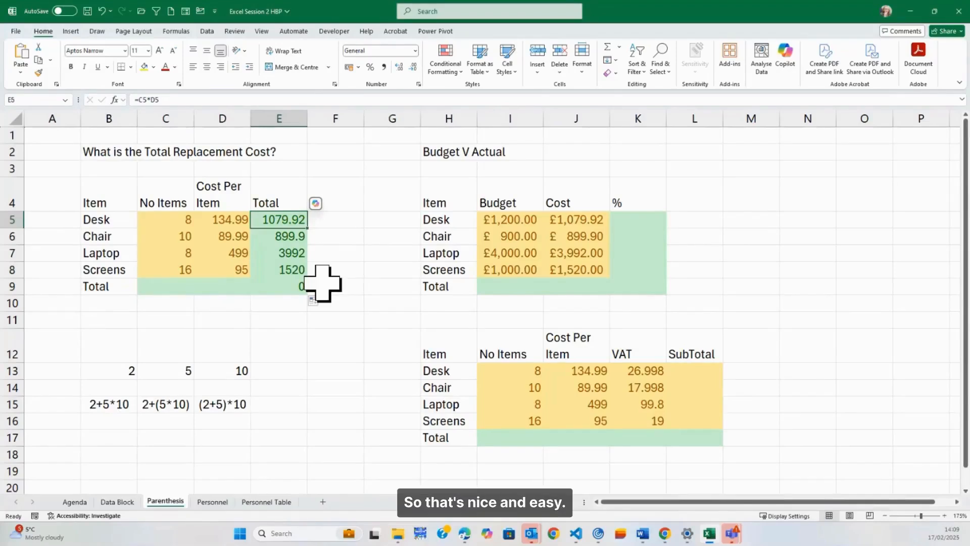
Enter the formula =J5/I5 in cell K5 to work out the desk's cost as a proportion of its budget
left_click(636, 222)
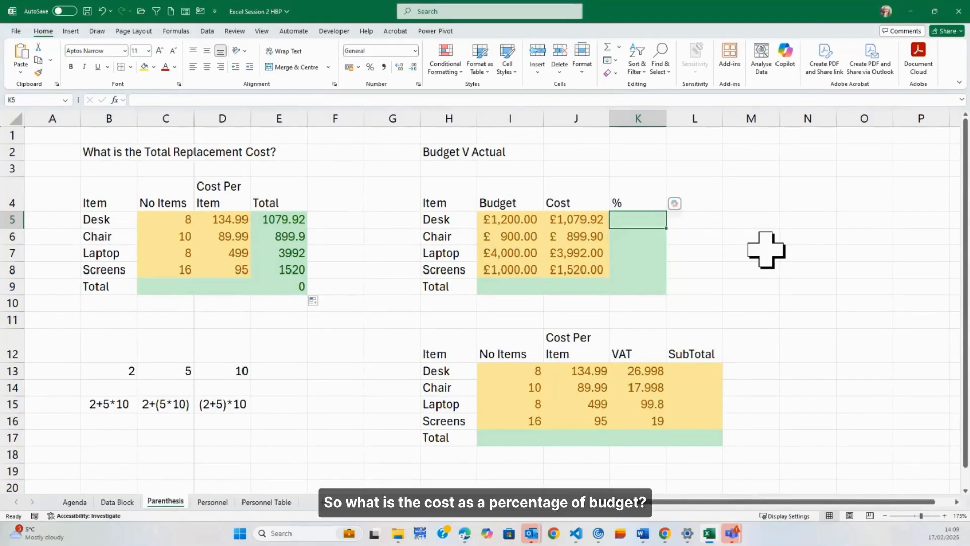
type("=")
key("Left")
type("/")
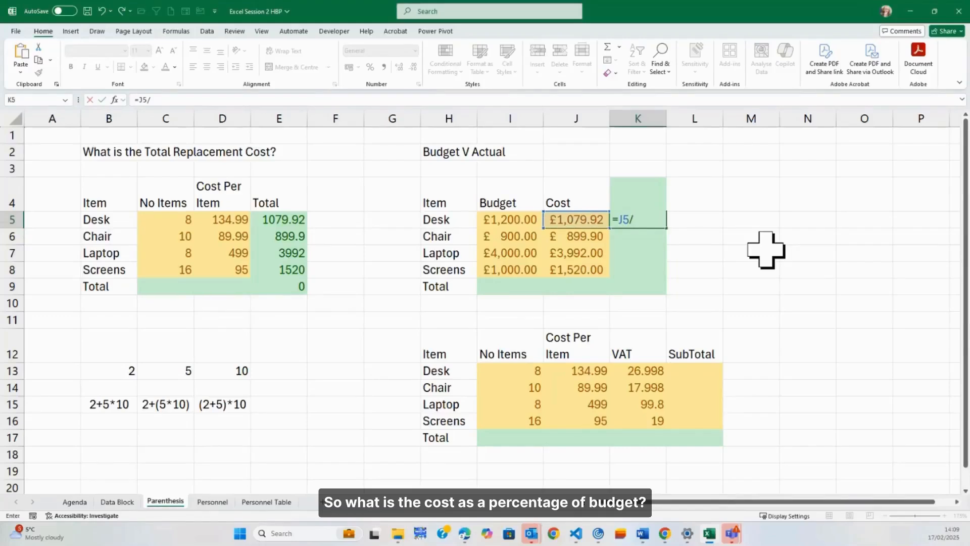
left_click(491, 226)
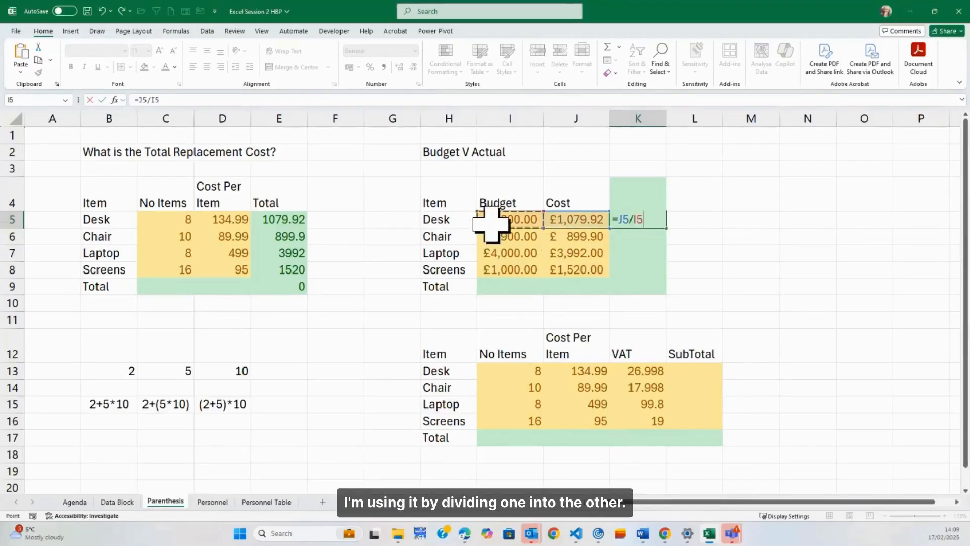
left_click(103, 100)
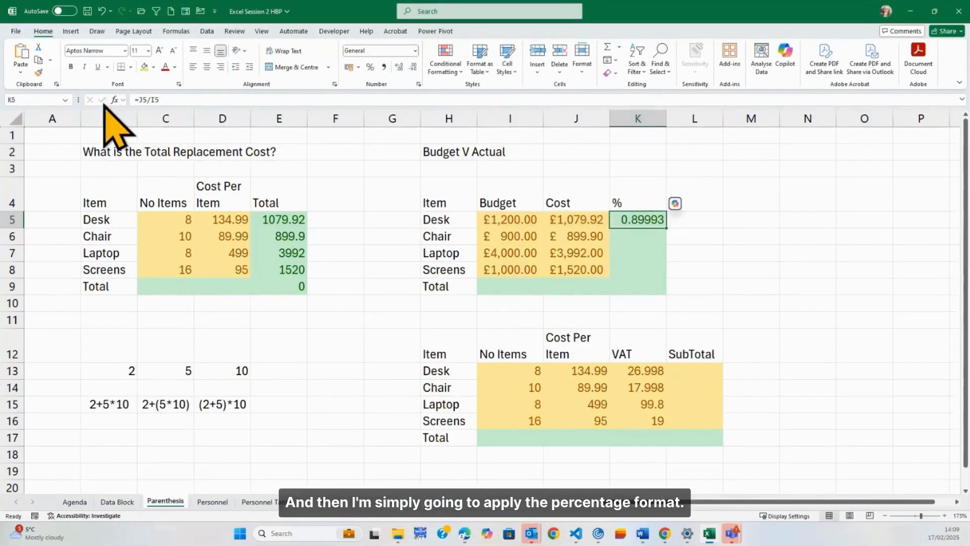
Format K5 as a percentage and copy its formula down to the Screens row, K8
left_click(370, 67)
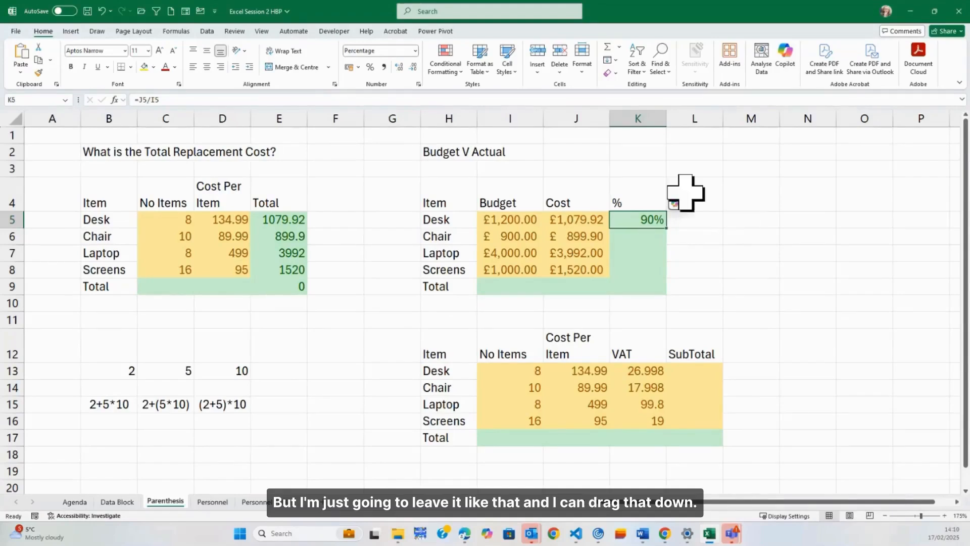
left_click_drag(670, 227, 670, 275)
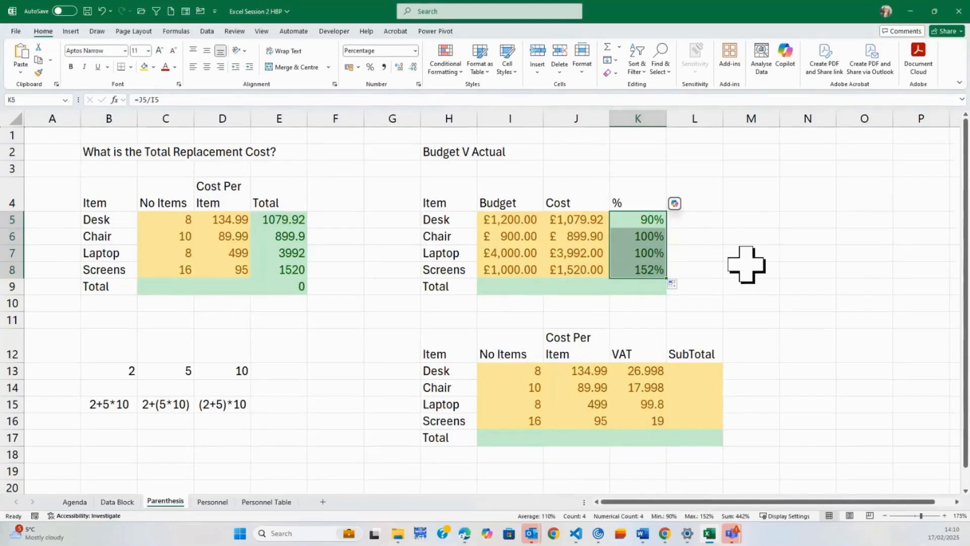
Examine the example numbers in B13 to D13 and the unbracketed expression 2+5*10 in B15
left_click(309, 404)
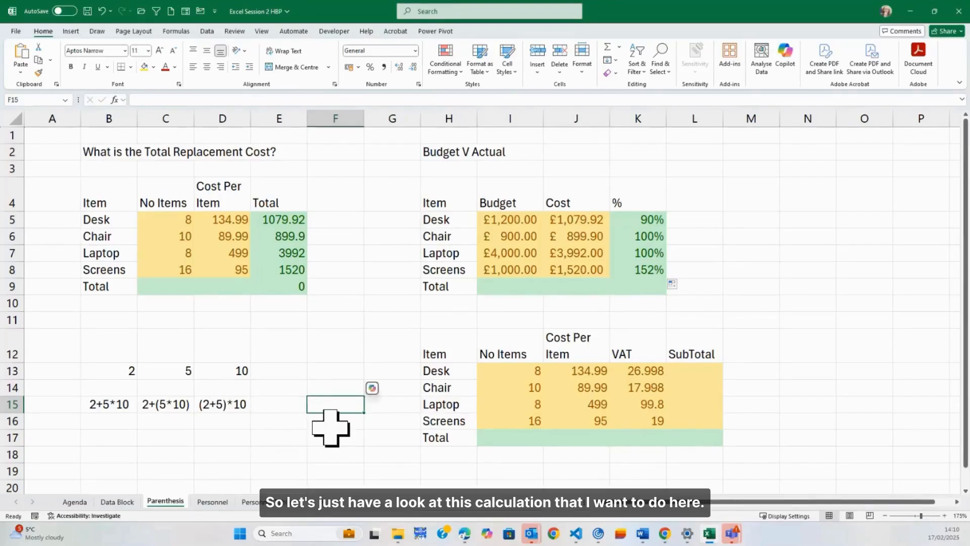
scroll(329, 427, "up", 1)
scroll(331, 429, "up", 2)
scroll(357, 412, "down", 2)
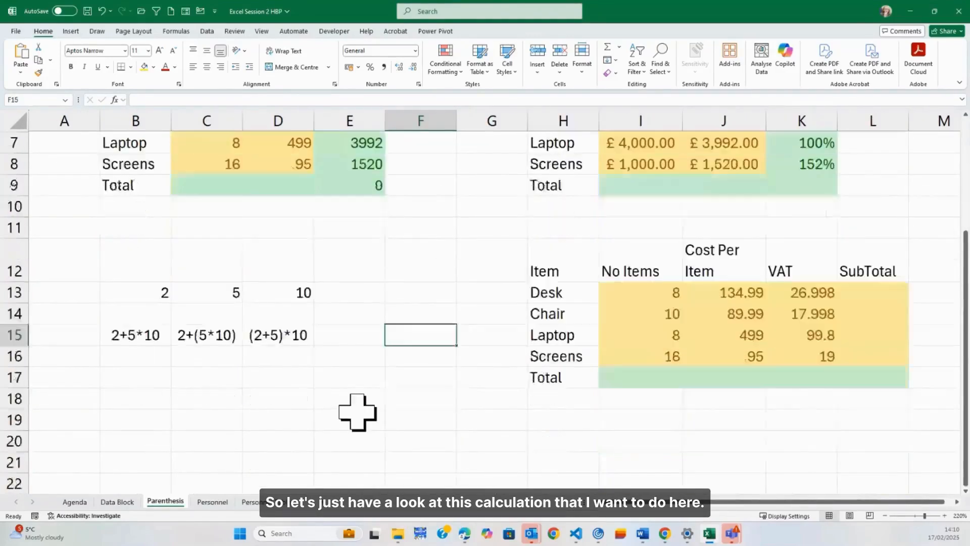
left_click_drag(152, 293, 304, 292)
left_click(357, 298)
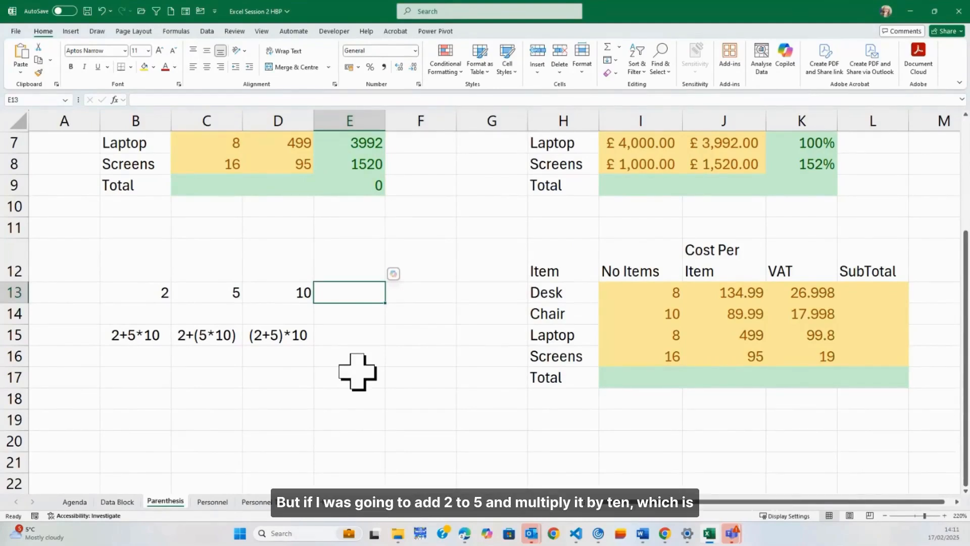
left_click(126, 293)
left_click(212, 294)
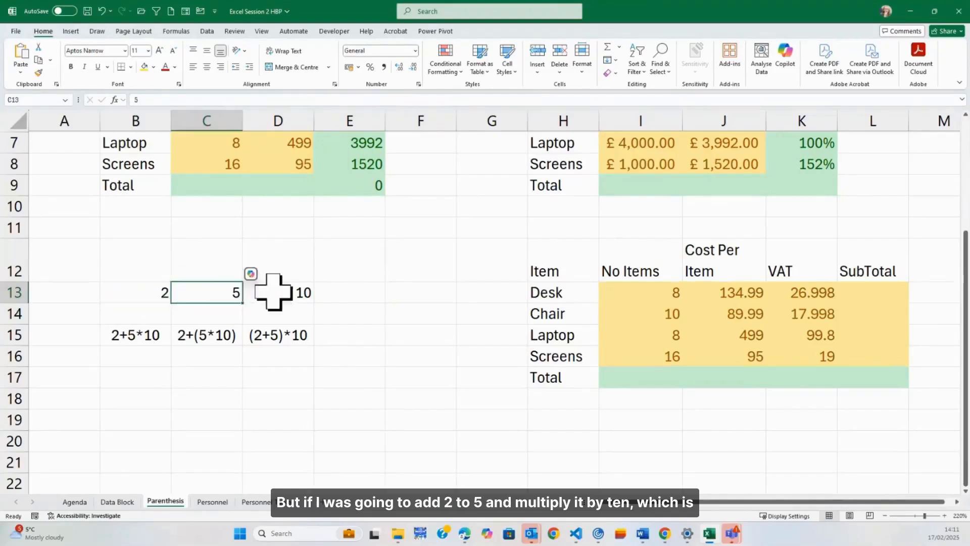
left_click(273, 292)
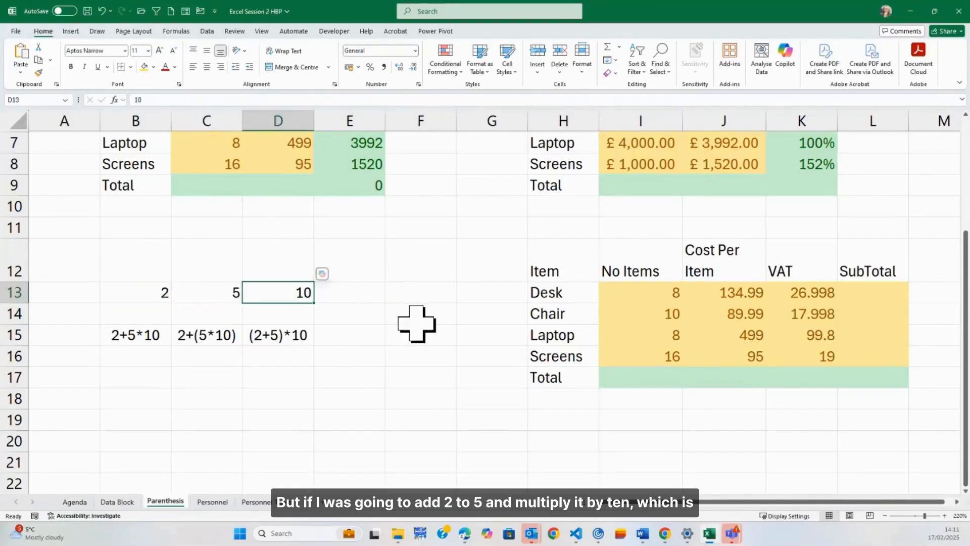
left_click(134, 335)
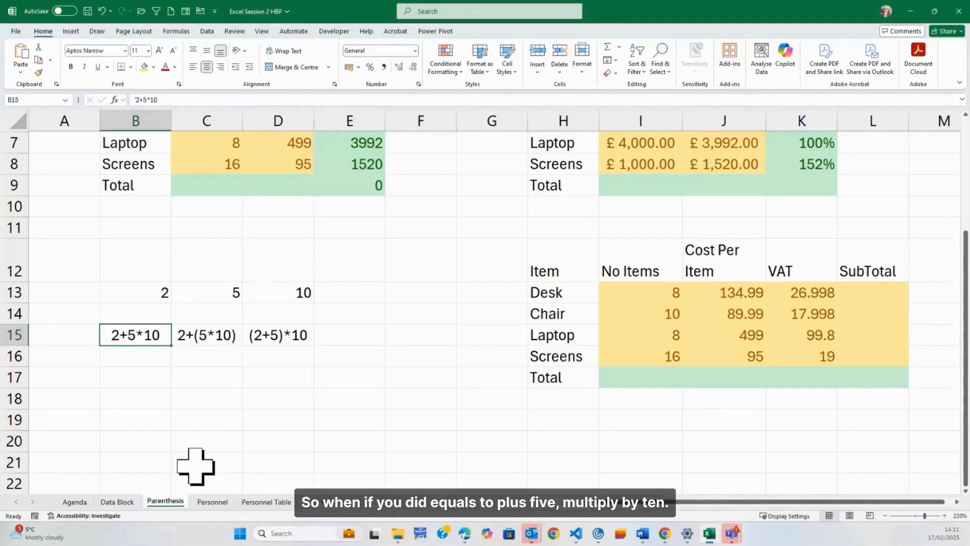
Enter the formula =B13+C13*D13 in cell E13, using cell references without any brackets
left_click(333, 297)
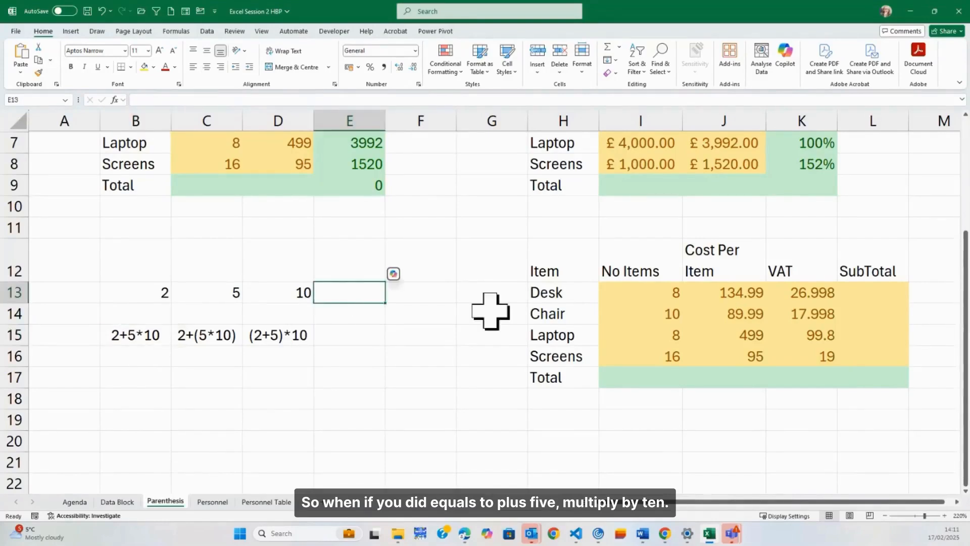
type("=")
left_click(149, 291)
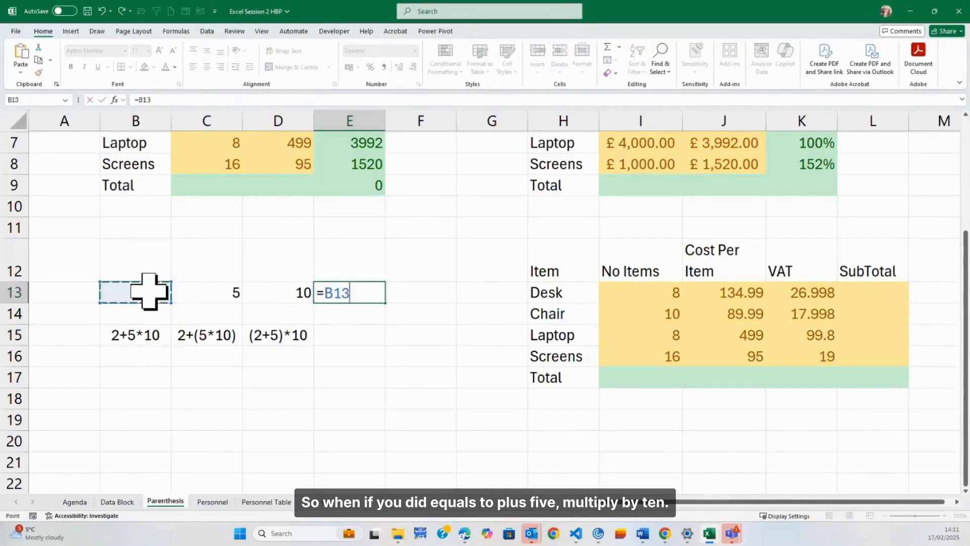
type("+")
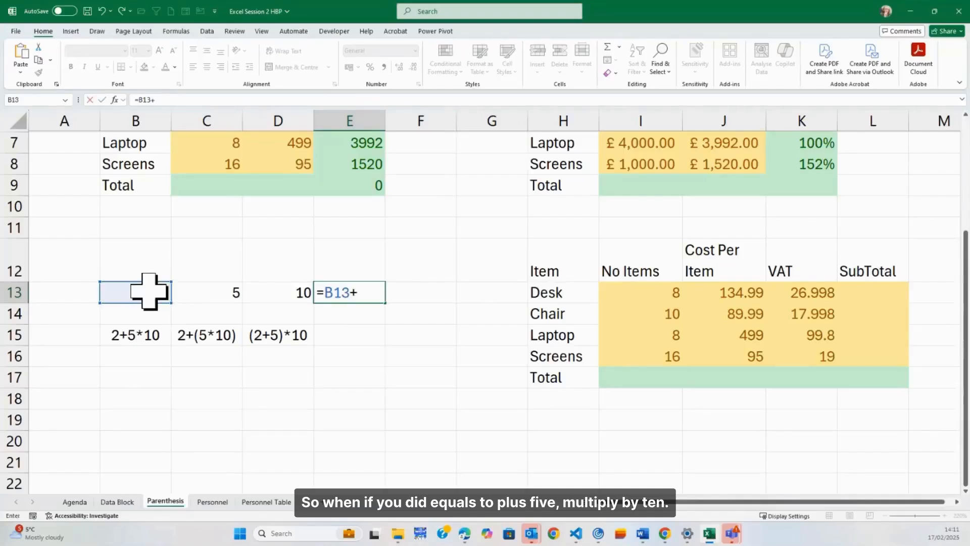
left_click(202, 293)
type("*")
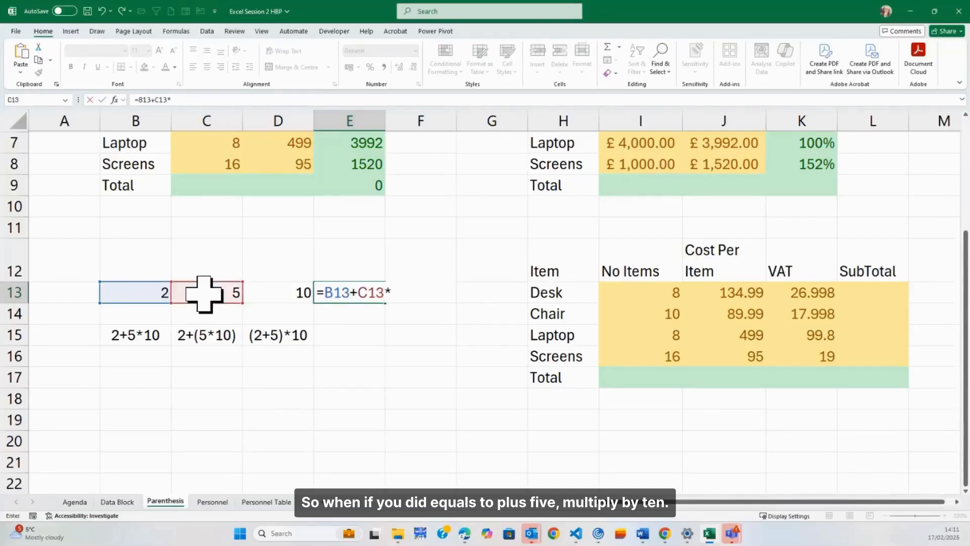
left_click(277, 295)
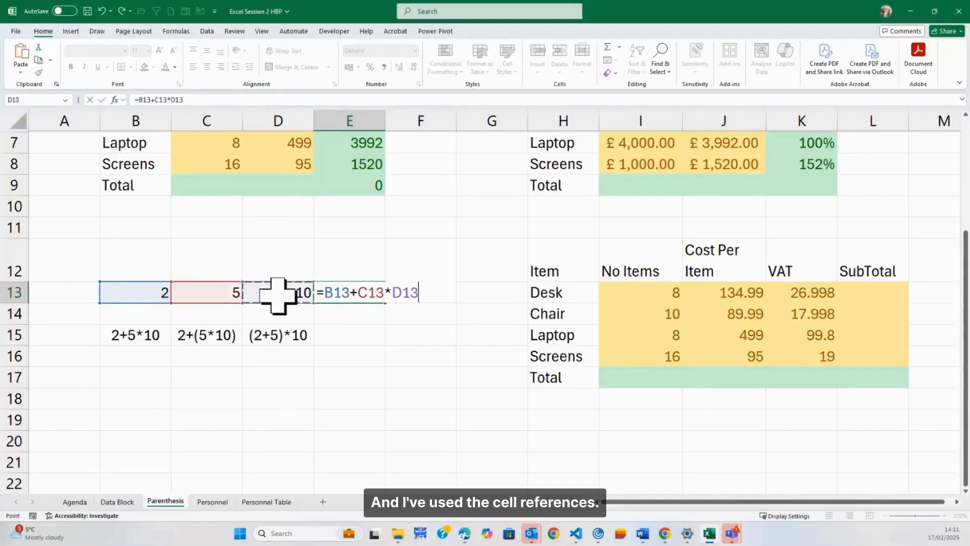
key("Tab")
key("Left")
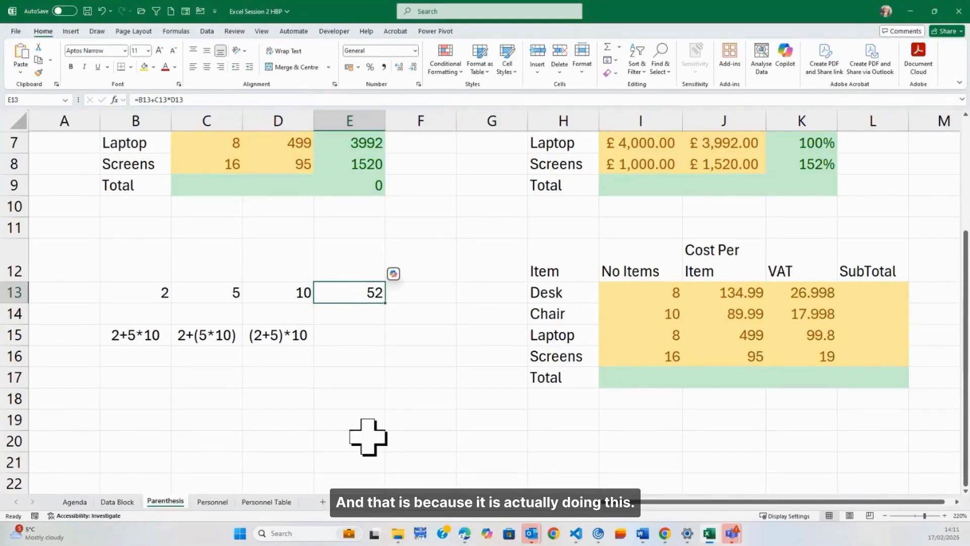
Trace the calculation order through the cells in row 13, comparing E13's formula with the expression 2+(5*10) in C15
left_click(215, 337)
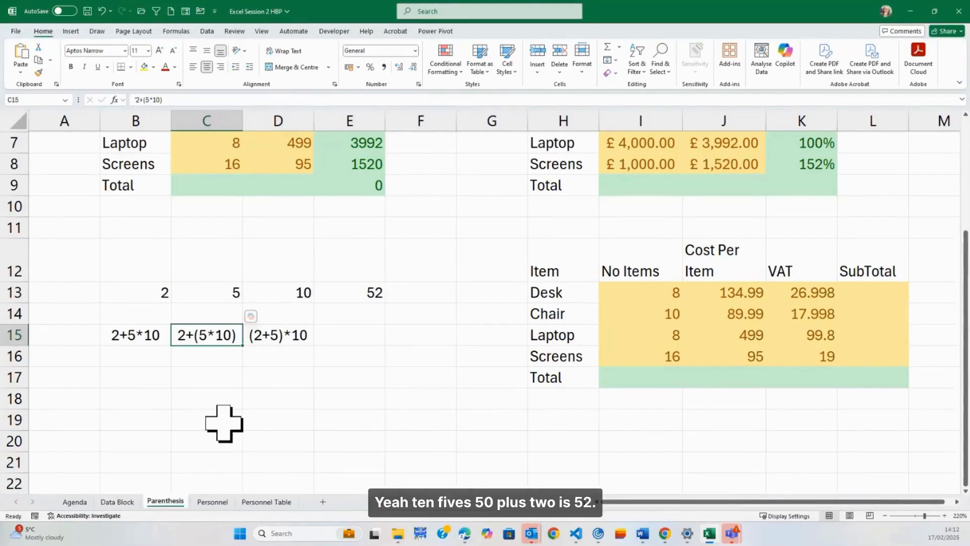
left_click(279, 289)
left_click(224, 293)
left_click(248, 290)
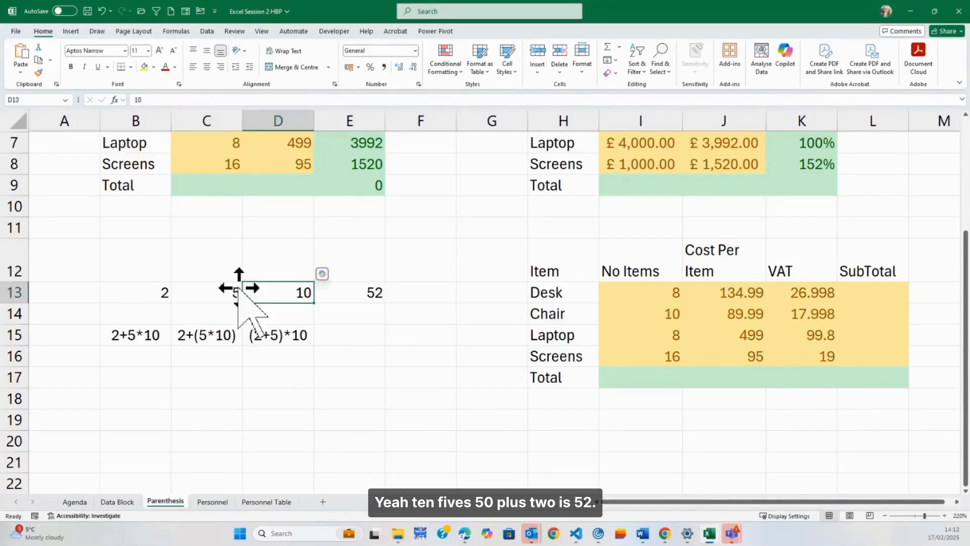
left_click(136, 289)
left_click(353, 292)
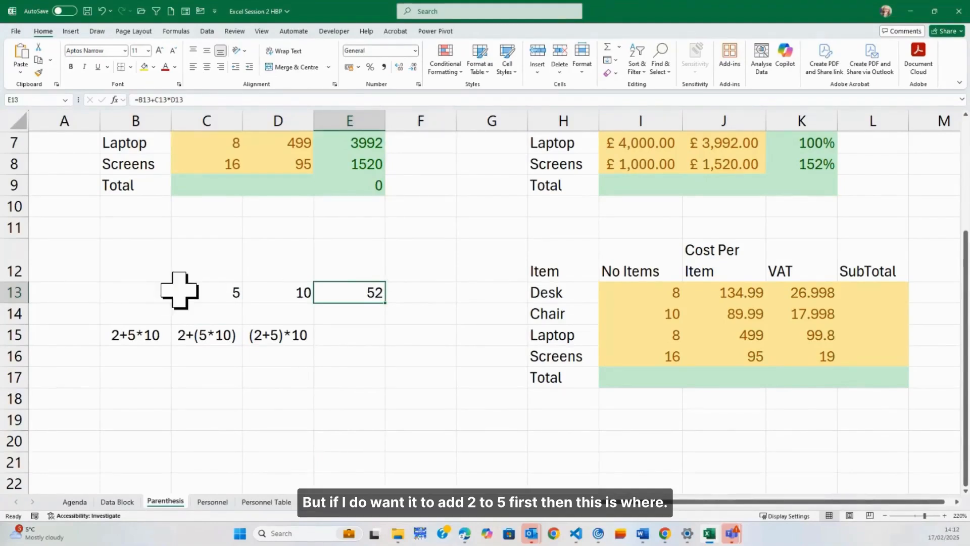
left_click_drag(169, 290, 213, 291)
Add parentheses around the addition in E13 so that the formula reads =(B13+C13)*D13
left_click(336, 295)
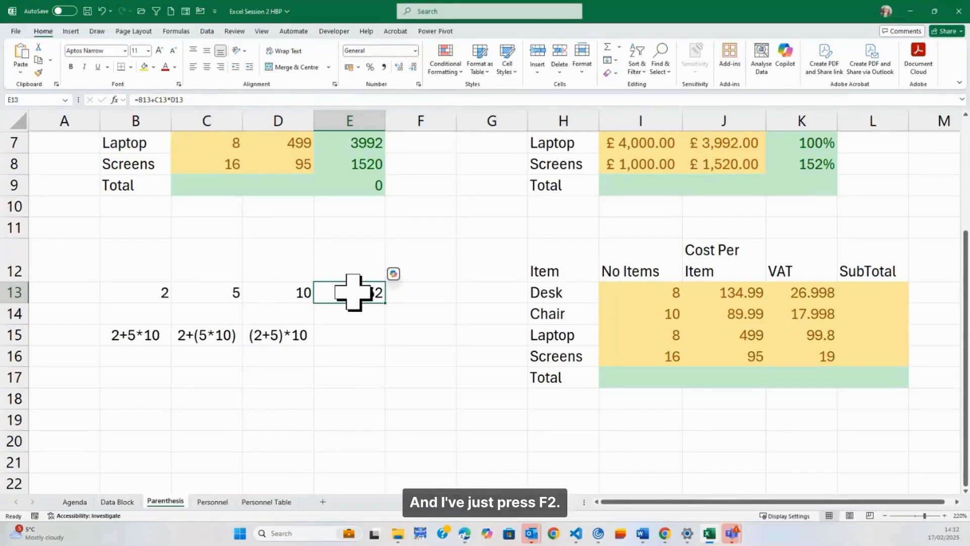
key("F2")
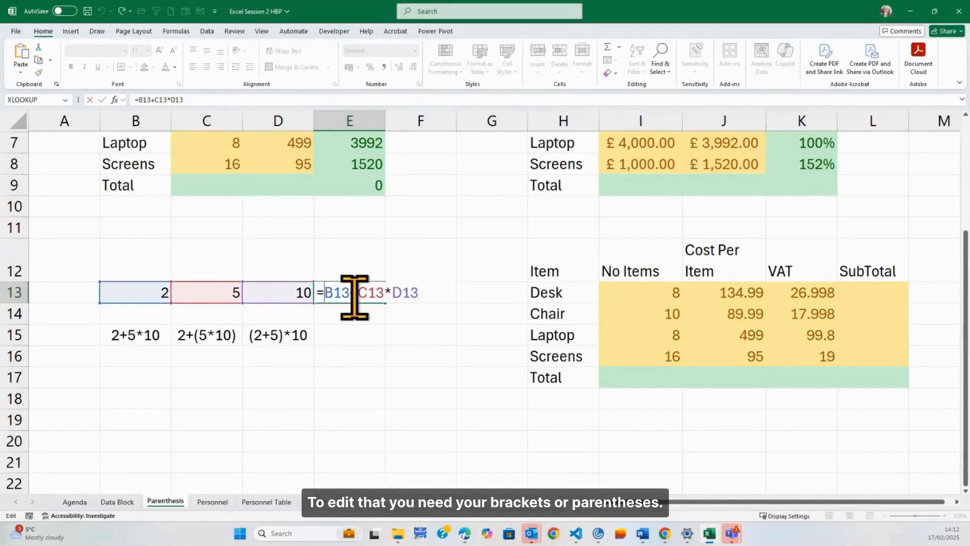
type("(")
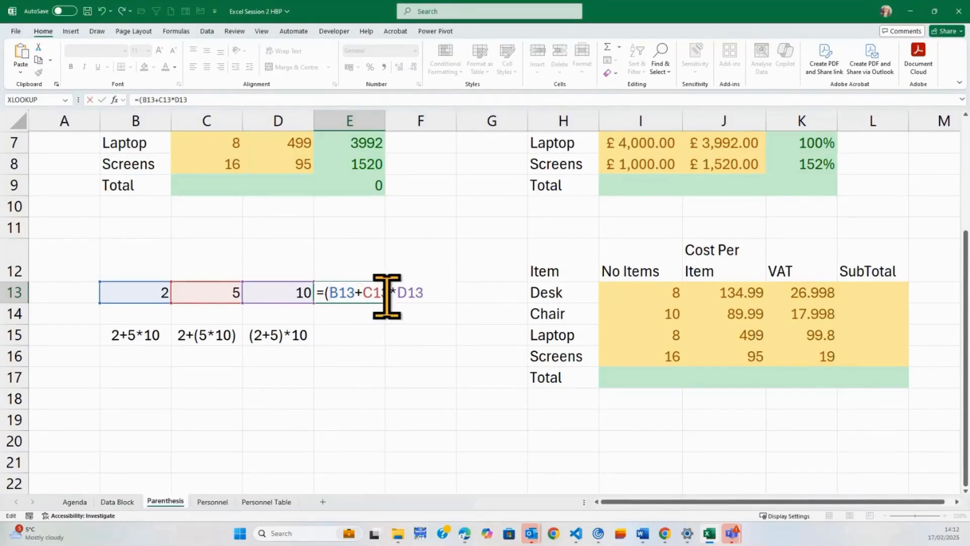
type(")")
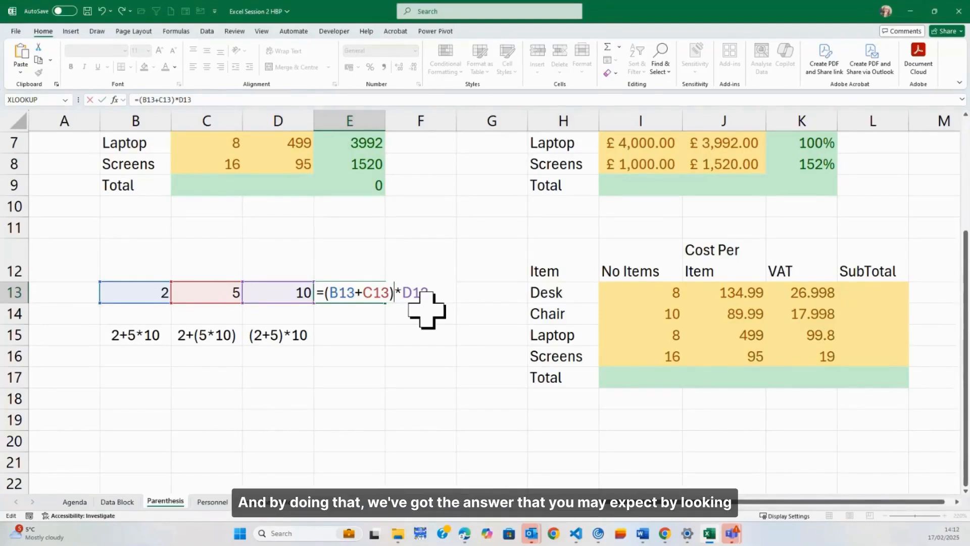
left_click(103, 100)
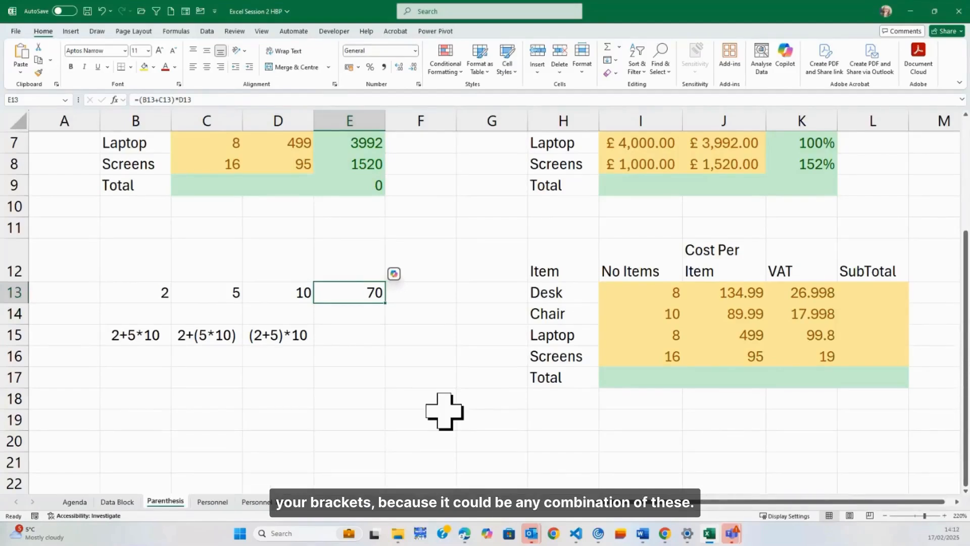
Compare the bracketed and unbracketed expressions in B15 to D15
left_click_drag(115, 336, 276, 336)
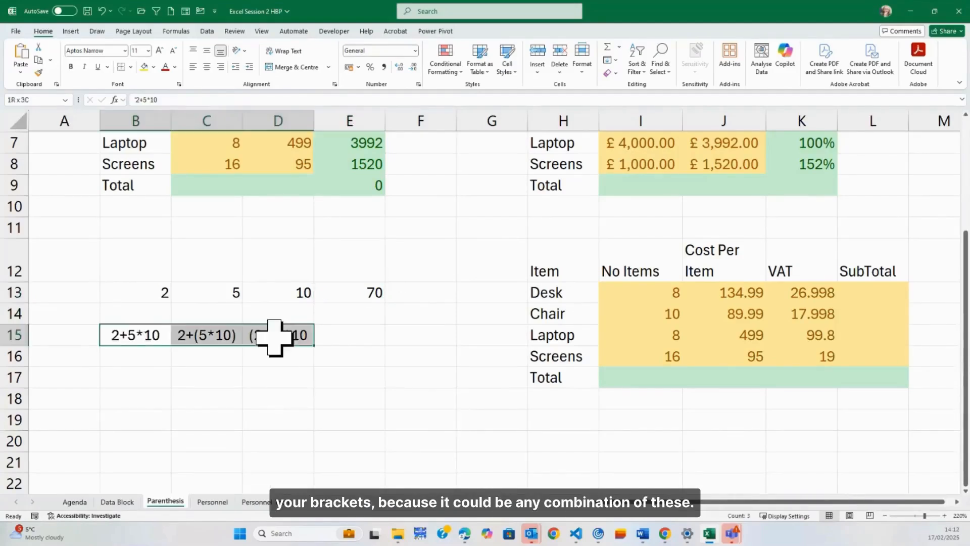
left_click(272, 392)
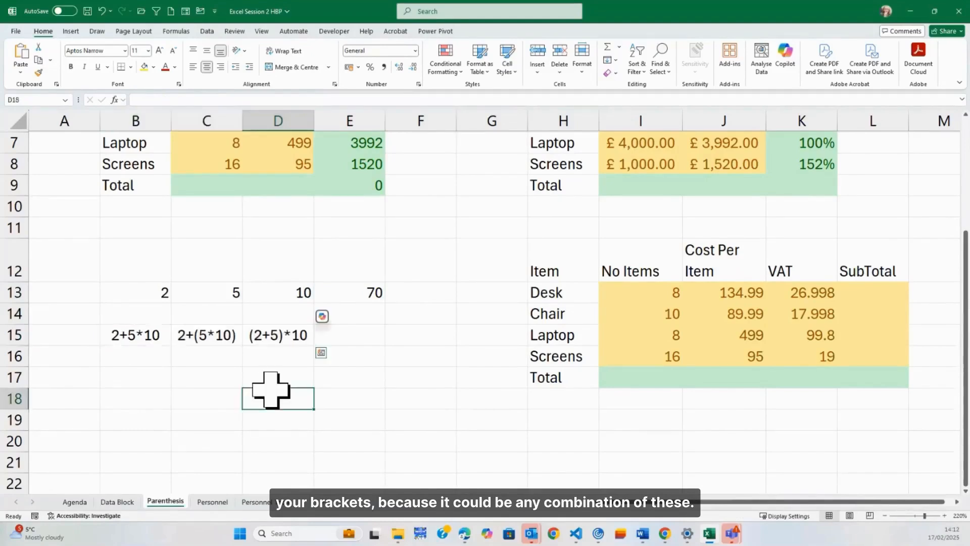
left_click(206, 335)
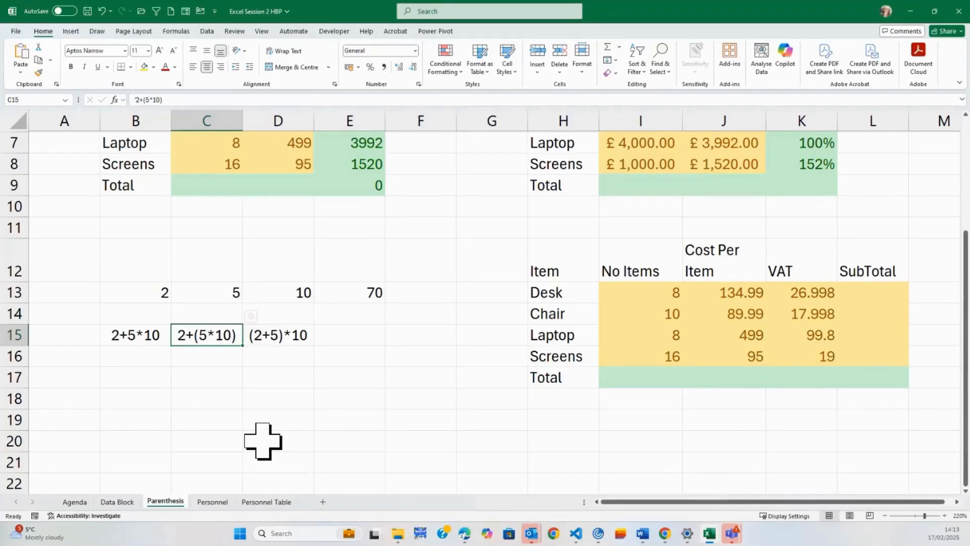
Examine the Desk row's number of items, cost per item and VAT in I13 to K13 as the parts of its subtotal
scroll(849, 505, "right", 2)
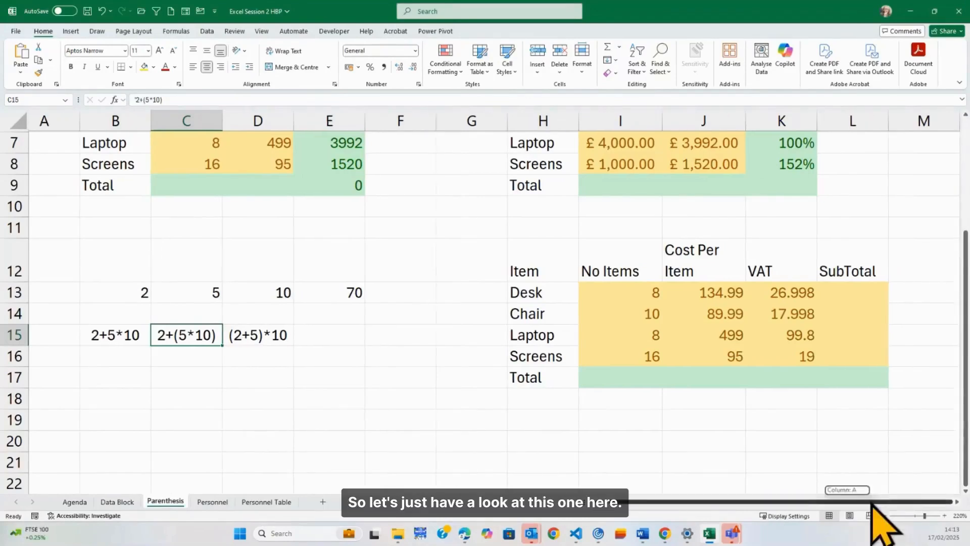
left_click(859, 296)
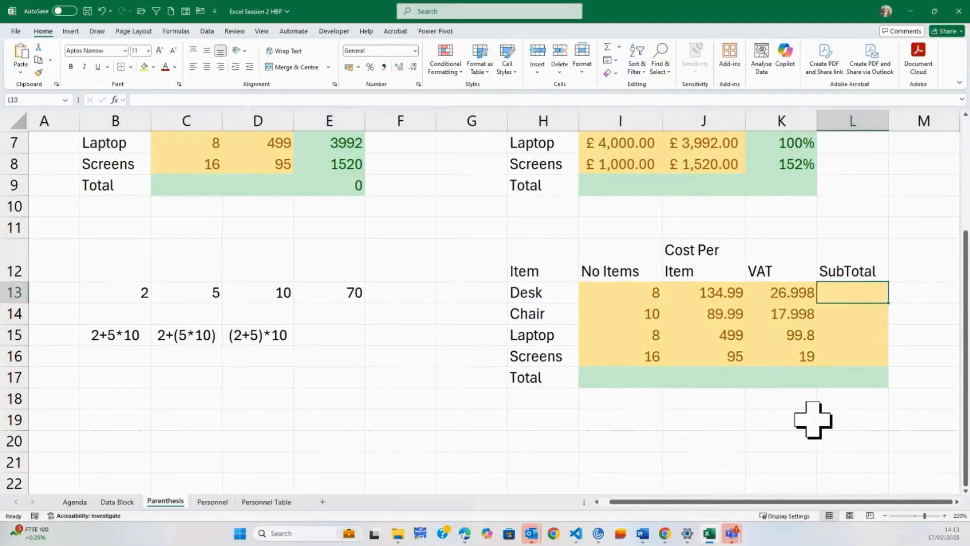
left_click(614, 295)
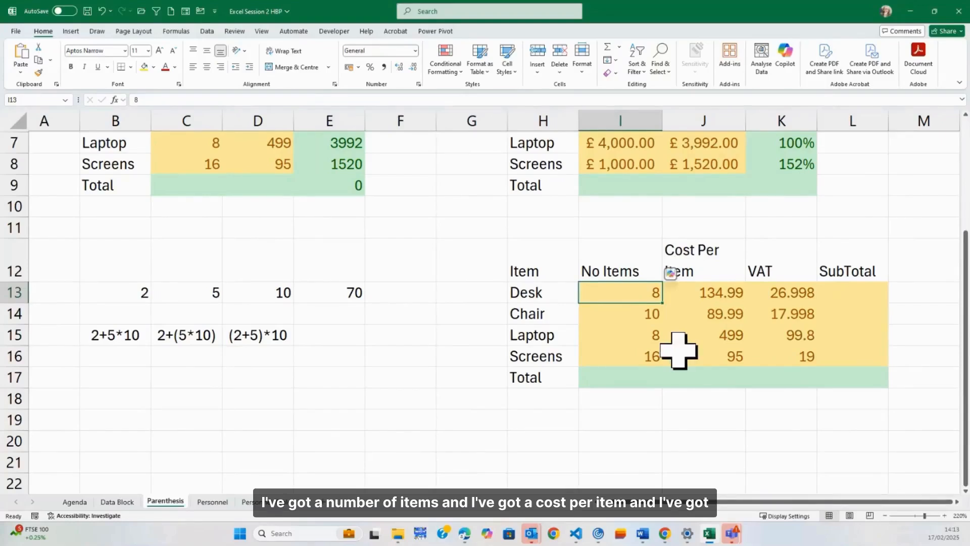
left_click(705, 297)
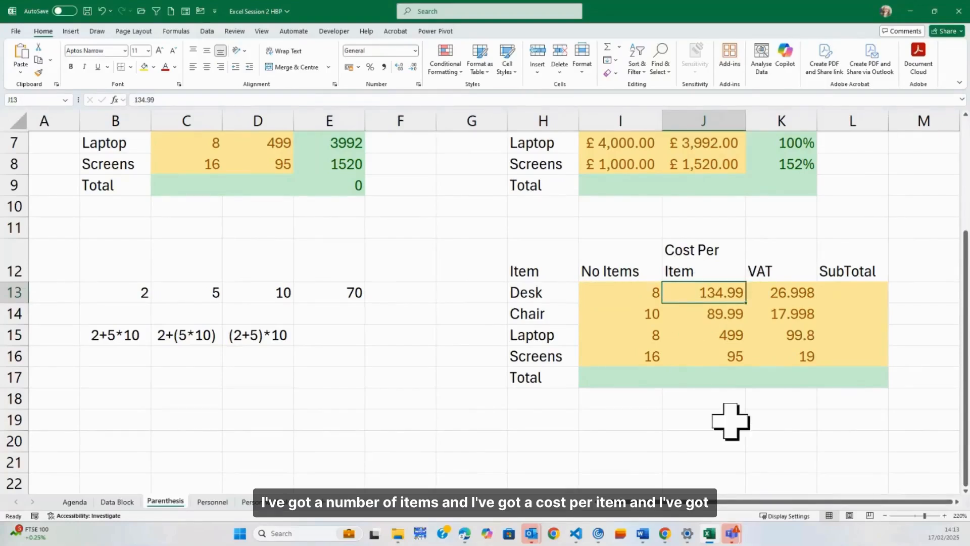
left_click(776, 302)
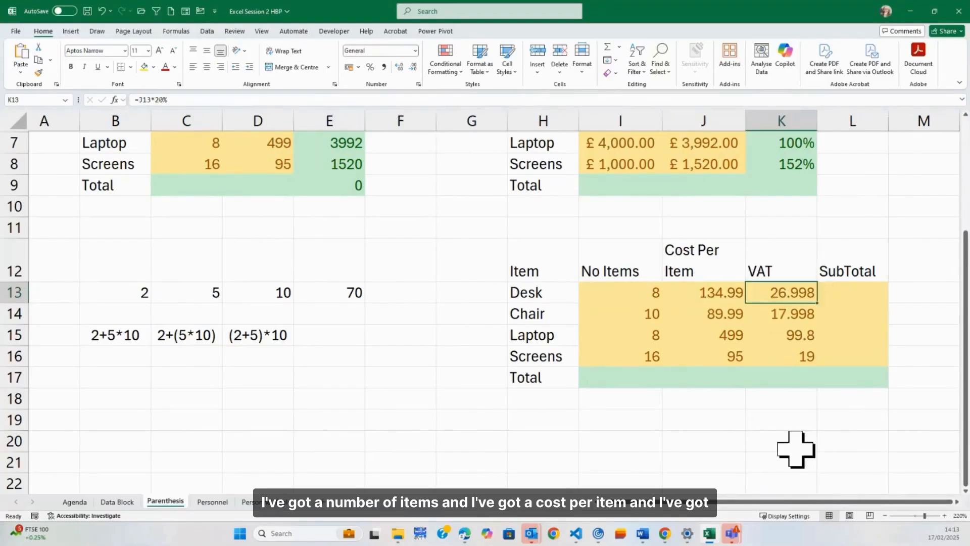
left_click(702, 301)
left_click(775, 294)
left_click(706, 297)
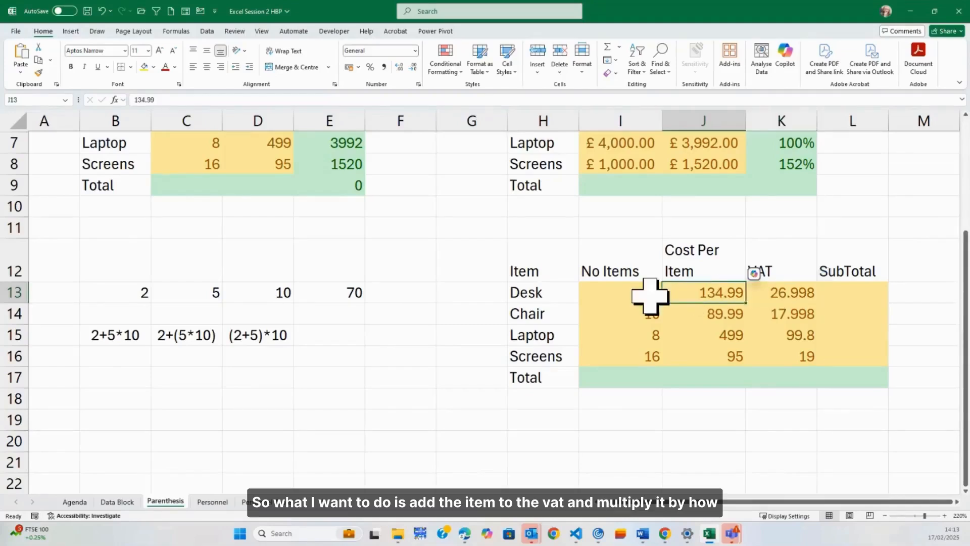
left_click(643, 296)
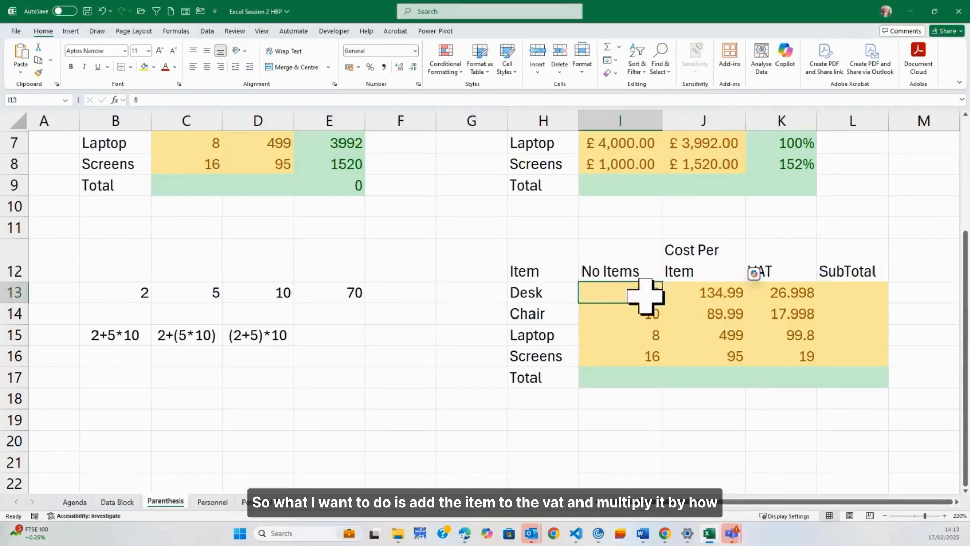
Enter the formula =(J13+K13)*I13 in L13 to calculate the Desk subtotal including VAT
left_click(881, 297)
type("=")
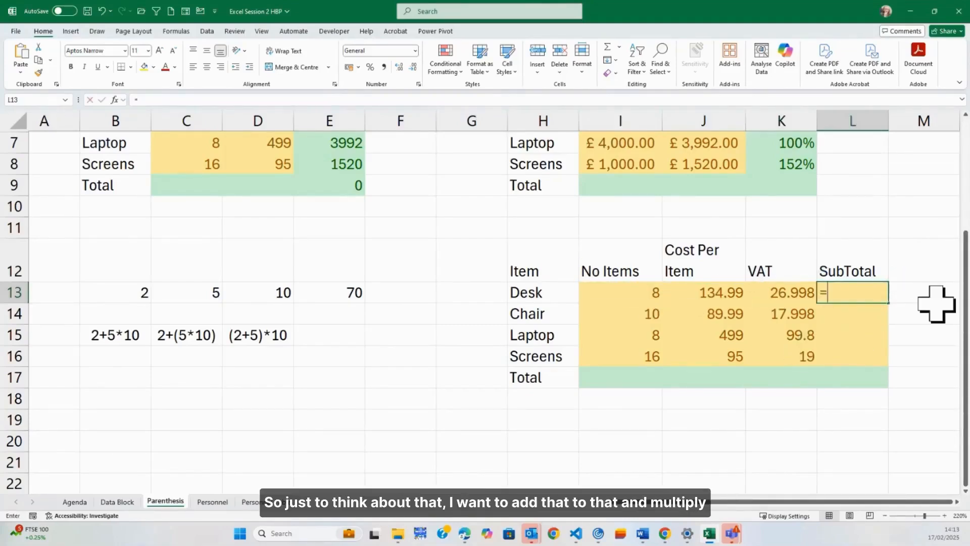
type("(")
left_click(712, 290)
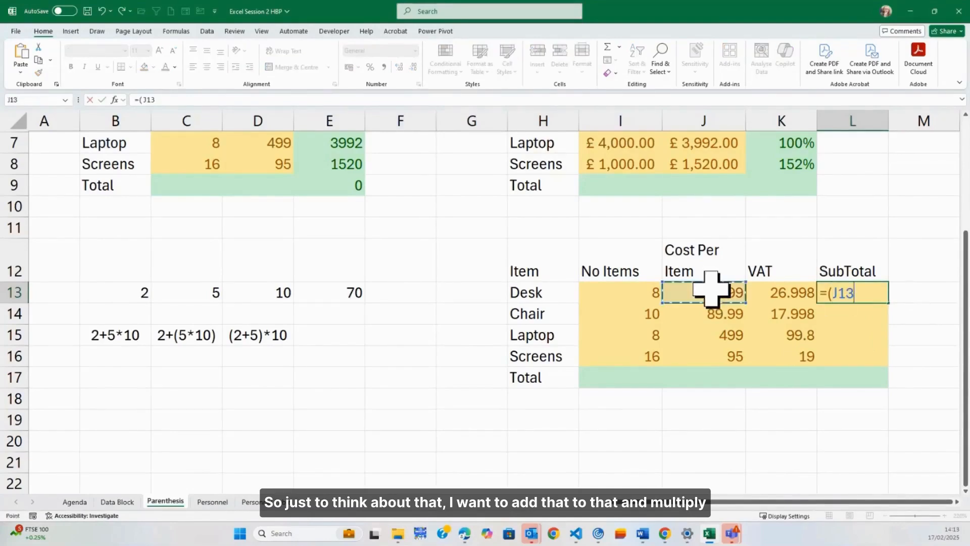
type("+")
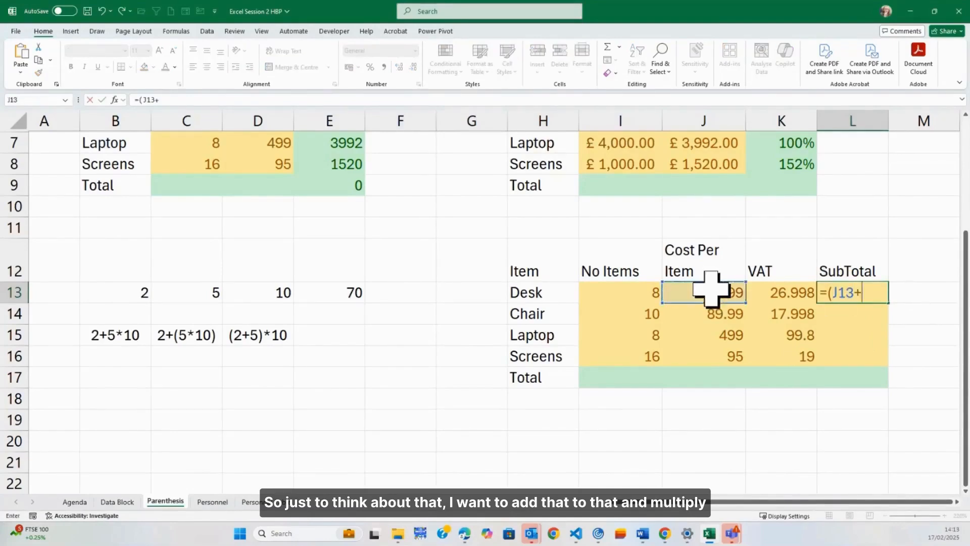
left_click(790, 294)
type(")*")
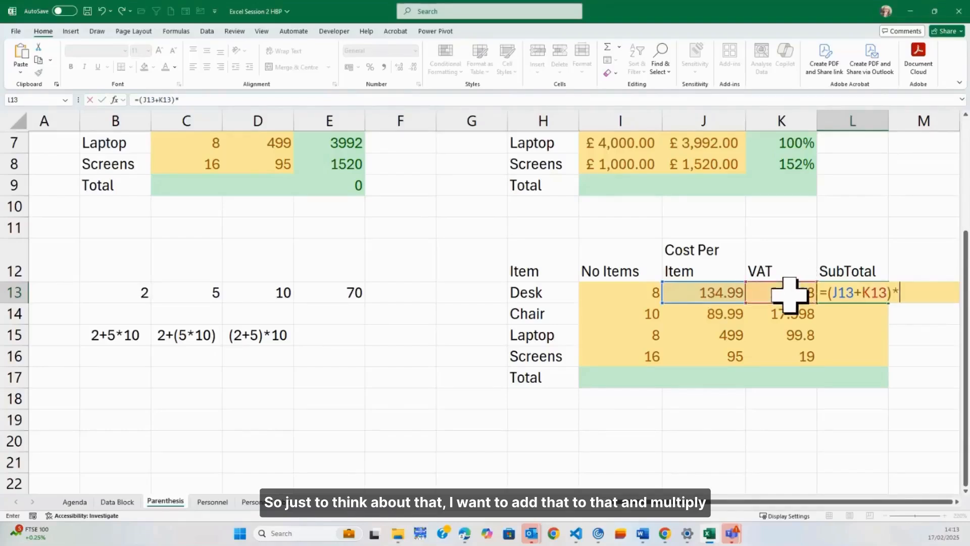
left_click(642, 297)
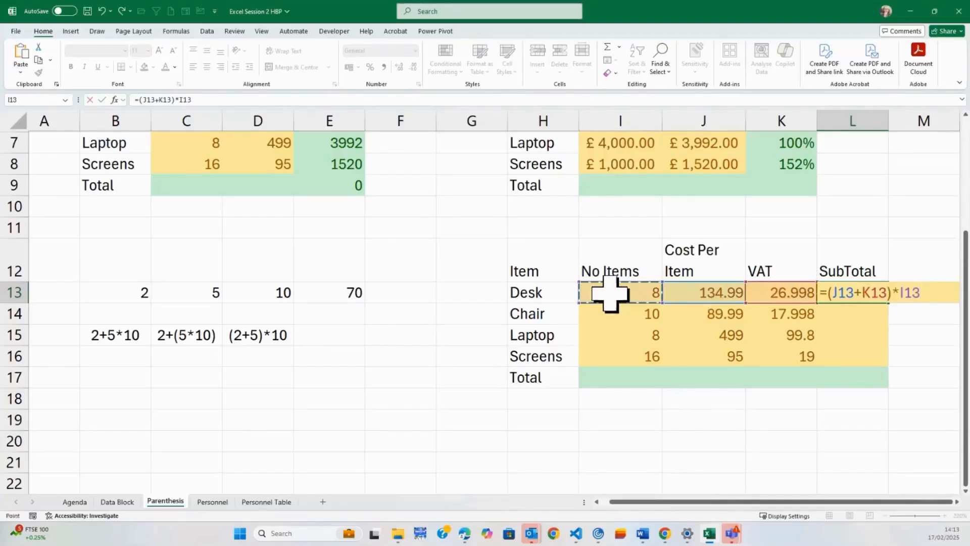
key("Tab")
Fill the subtotal formula from L13 down through the Total row in L17
left_click(868, 288)
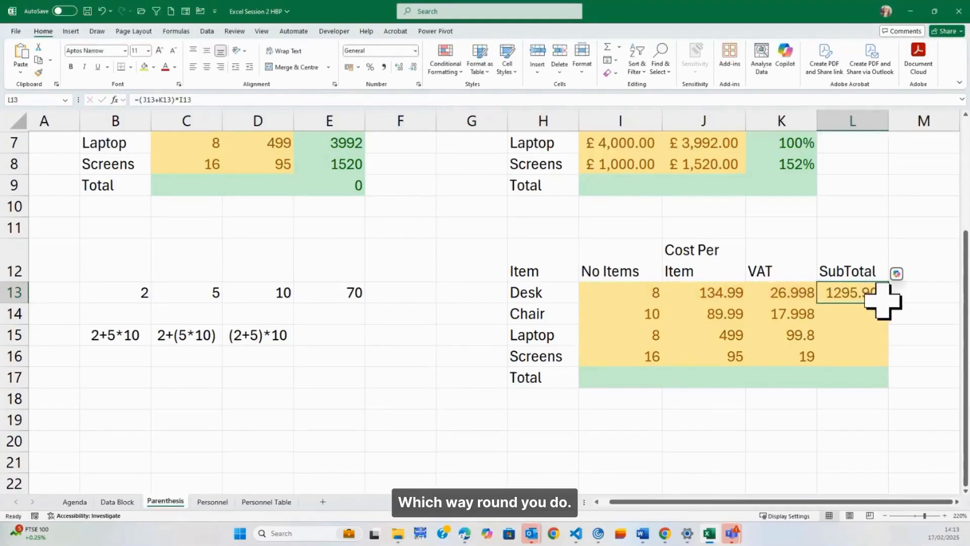
left_click_drag(888, 303, 870, 379)
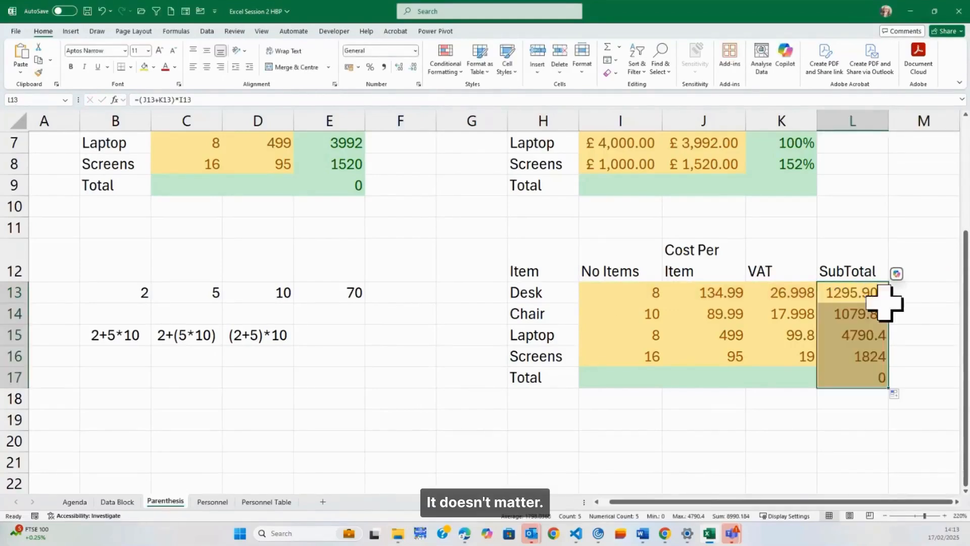
left_click(866, 378)
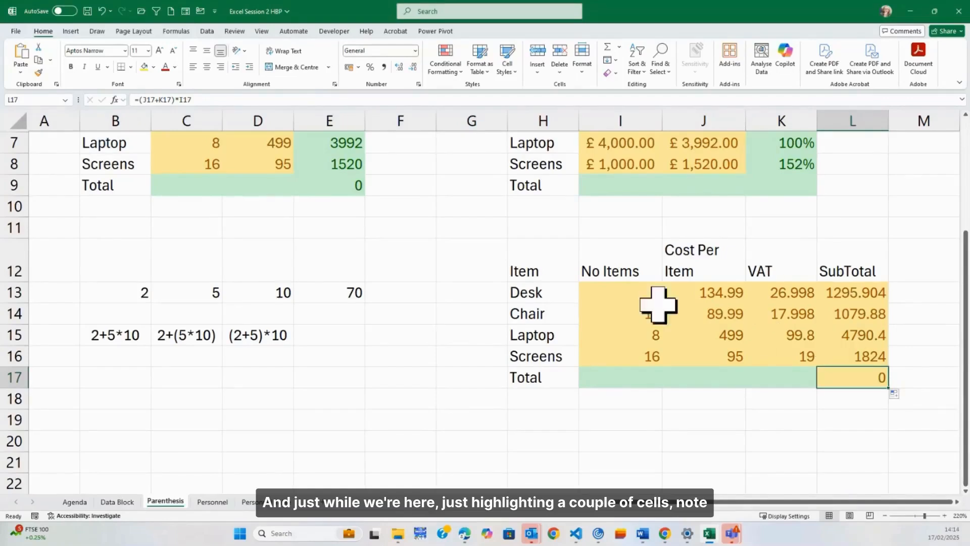
Copy the calculated sum of the item quantities in I13:I16 and paste it into I20 as the plain value 42
left_click_drag(623, 292, 635, 358)
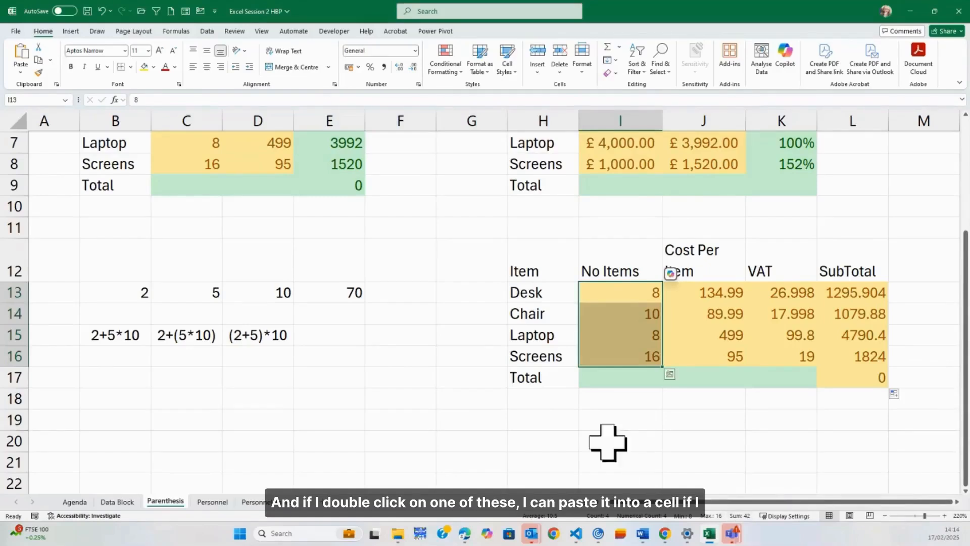
left_click(632, 443)
type("42")
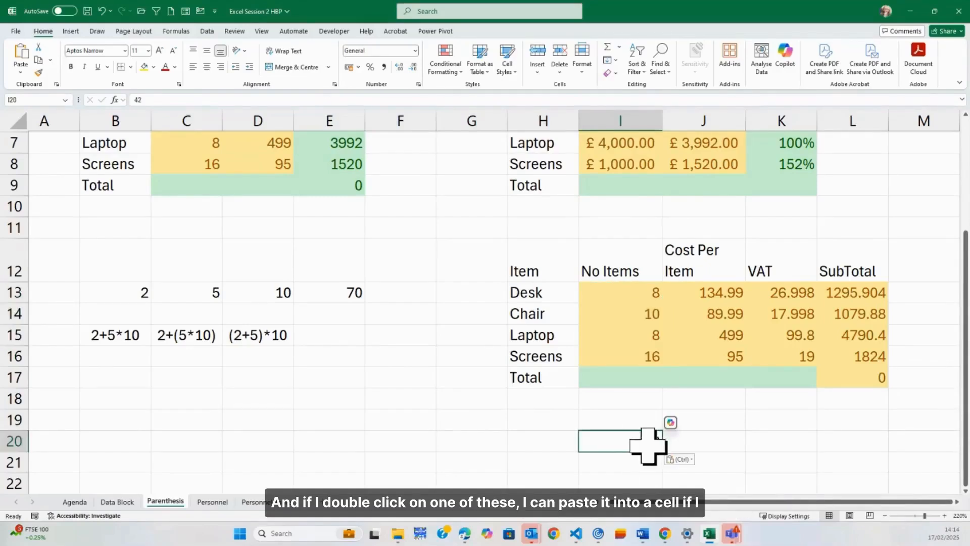
left_click(737, 448)
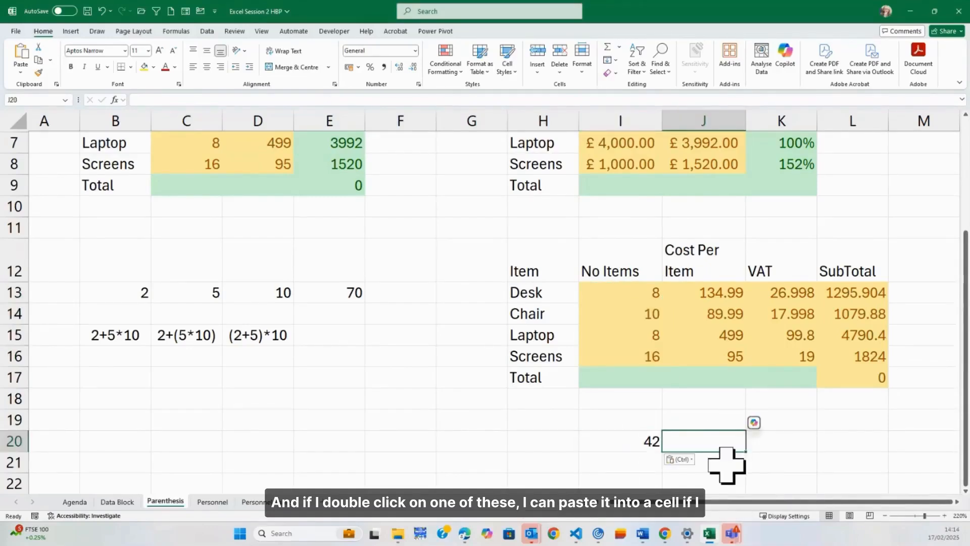